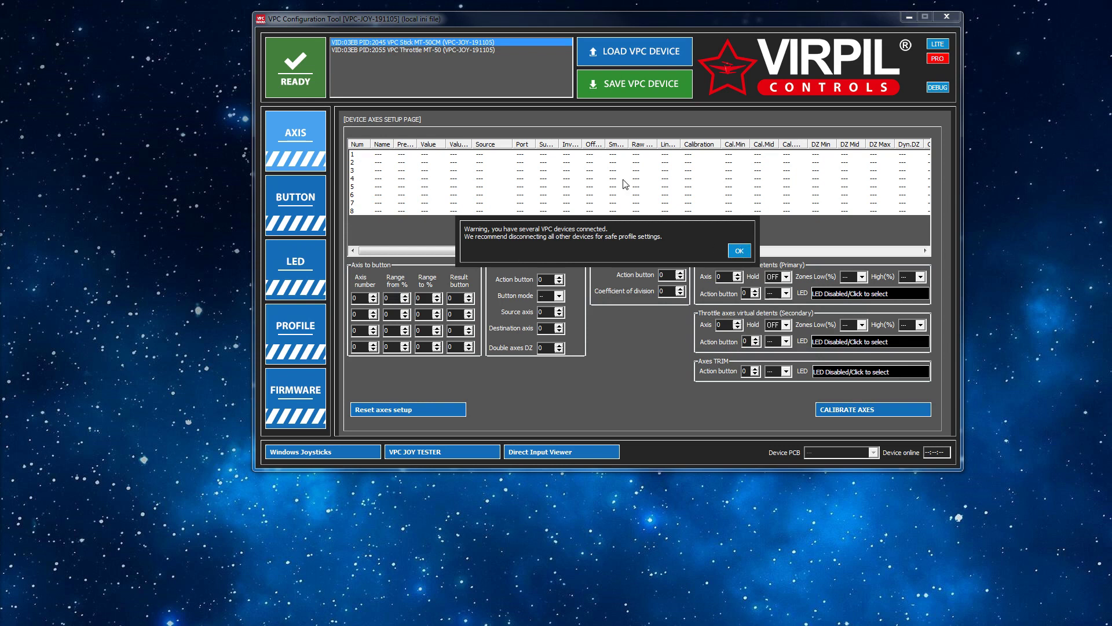
- Dismiss the multiple-devices warning and load the MT-50CM stick's axis configuration from the device
{"action": "left_click", "coordinate": [740, 251]}
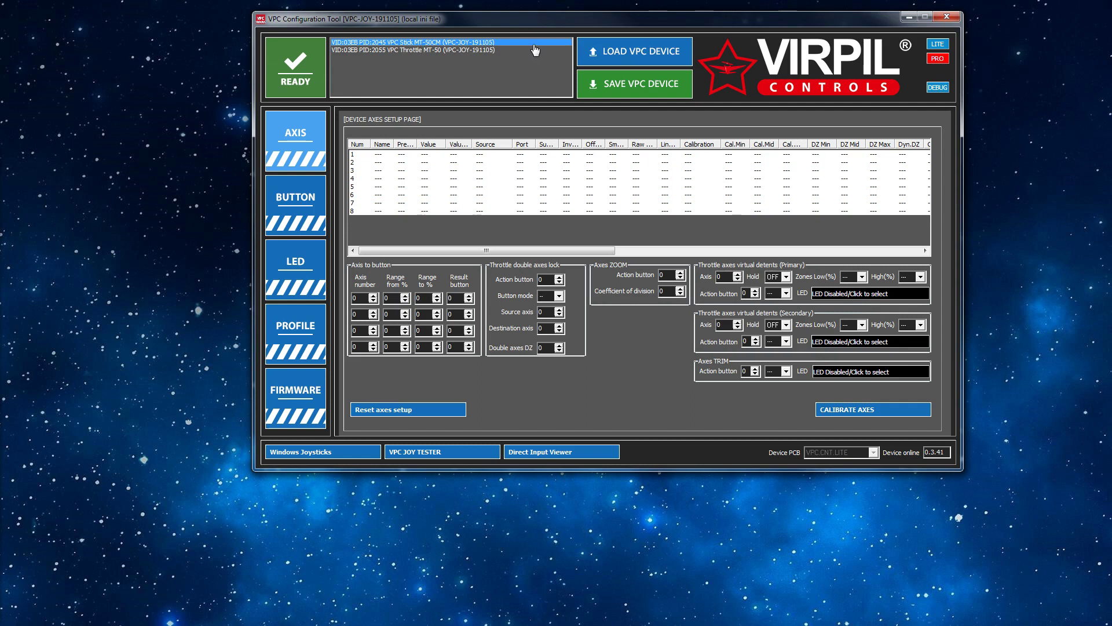
{"action": "left_click", "coordinate": [630, 58]}
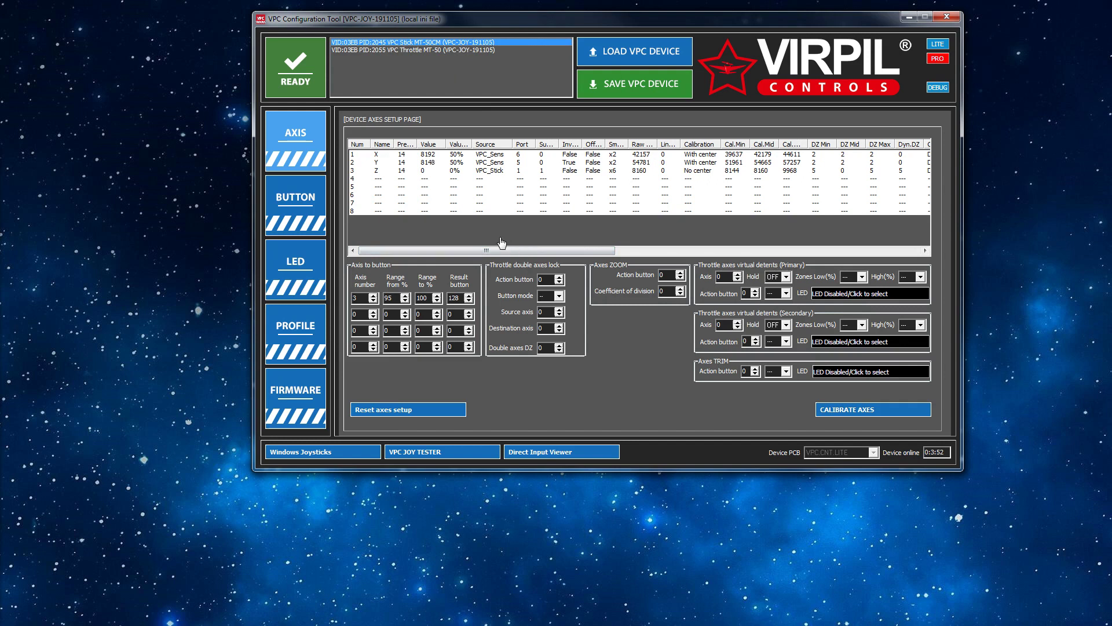
- Start exporting the stick profile and browse to the vpc_backup folder on the Big_Game (R:) drive
{"action": "left_click", "coordinate": [304, 334]}
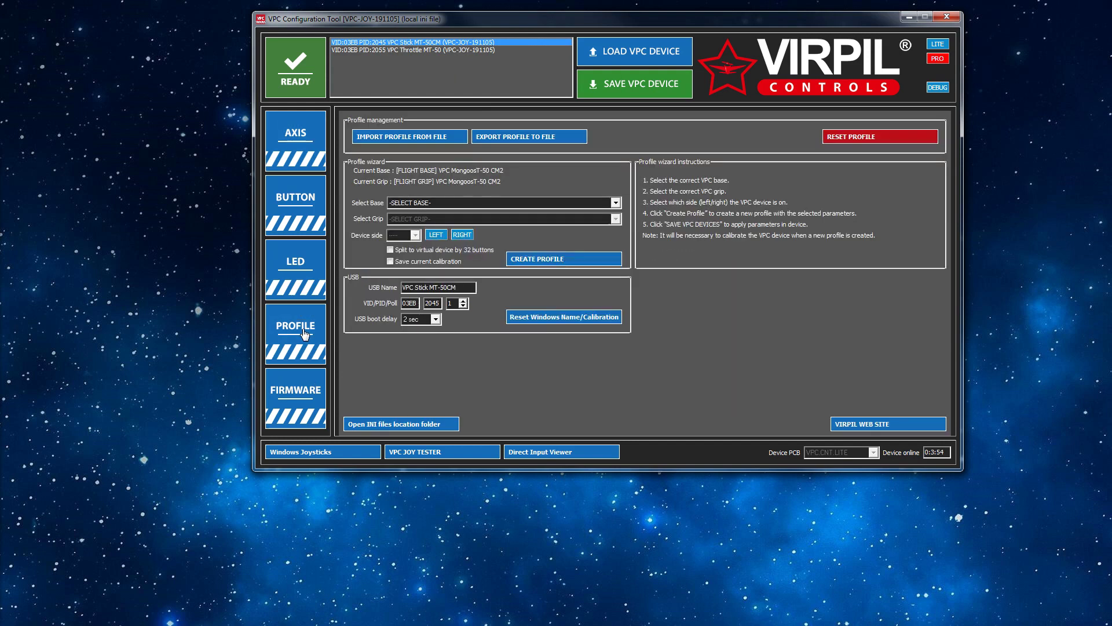
{"action": "left_click", "coordinate": [518, 139]}
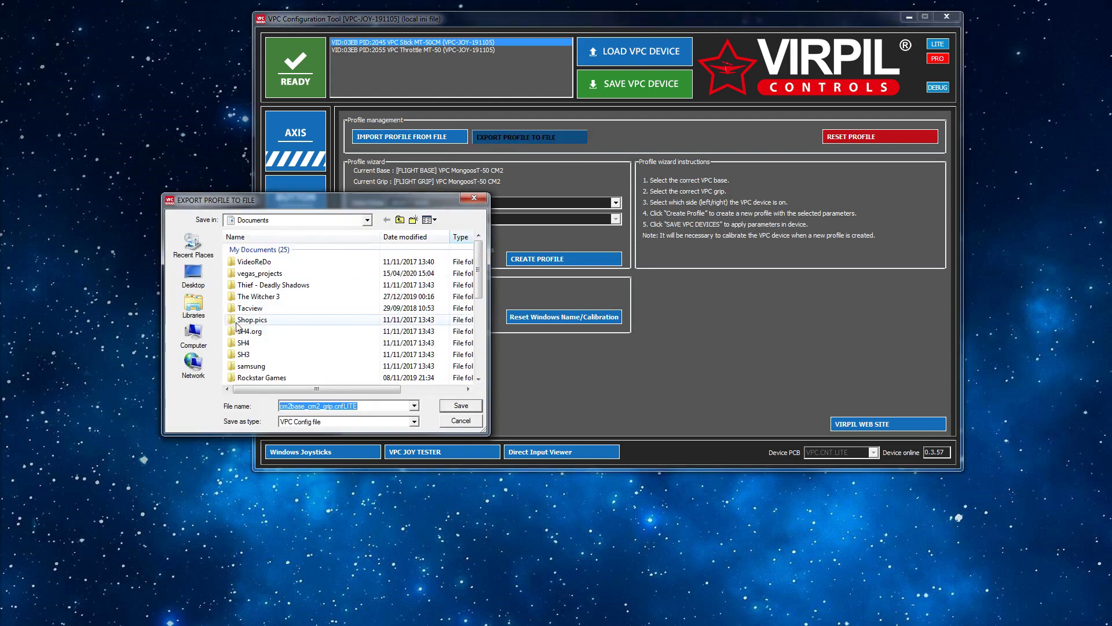
{"action": "left_click", "coordinate": [195, 335]}
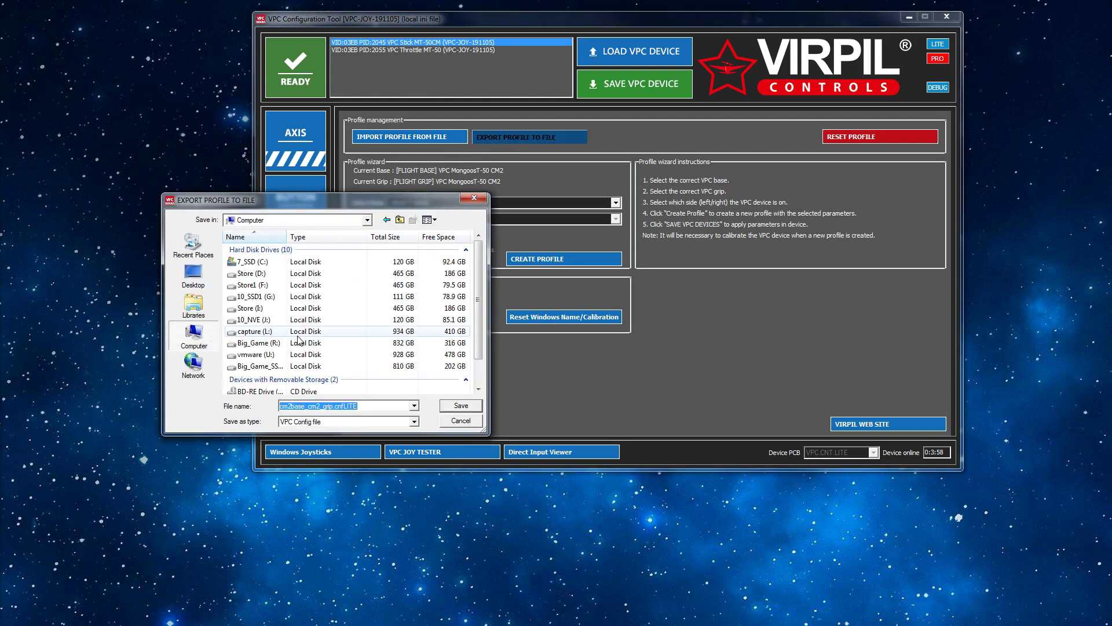
{"action": "double_click", "coordinate": [273, 345]}
{"action": "scroll", "coordinate": [271, 346], "scroll_direction": "down", "scroll_amount": 2}
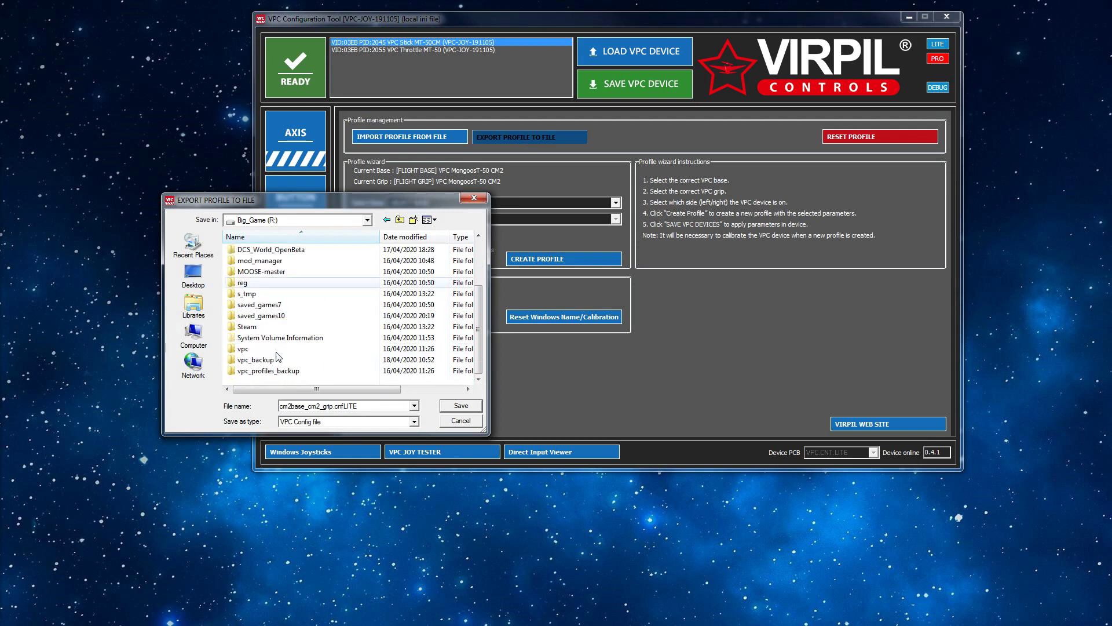
{"action": "left_click", "coordinate": [268, 361]}
{"action": "double_click", "coordinate": [268, 362]}
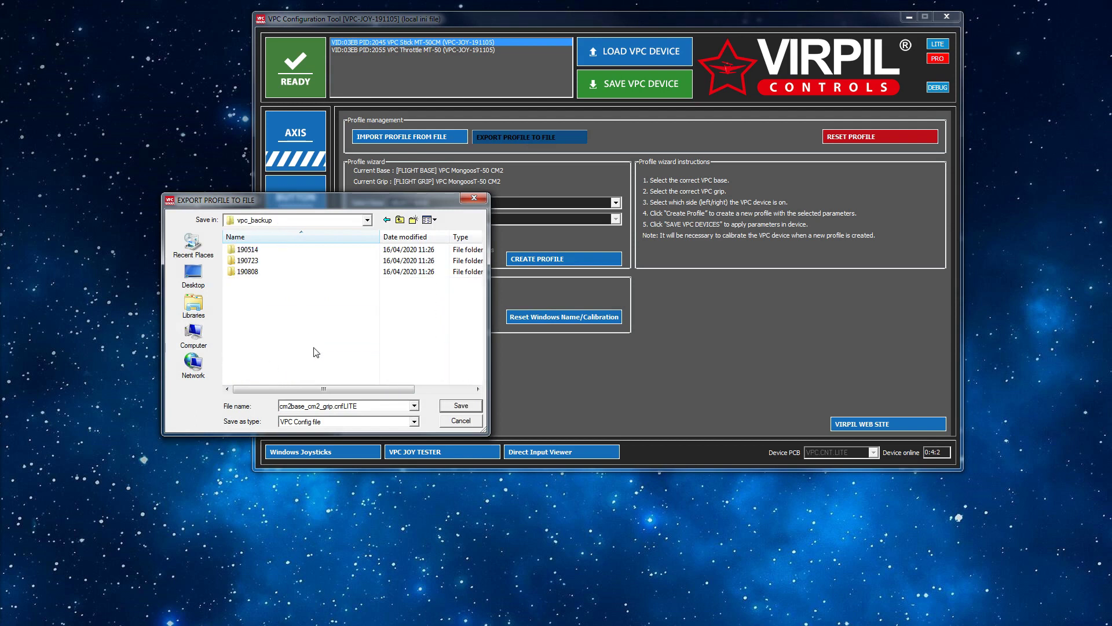
- Create a new folder named 191105 inside vpc_backup and open it
{"action": "left_click", "coordinate": [415, 220]}
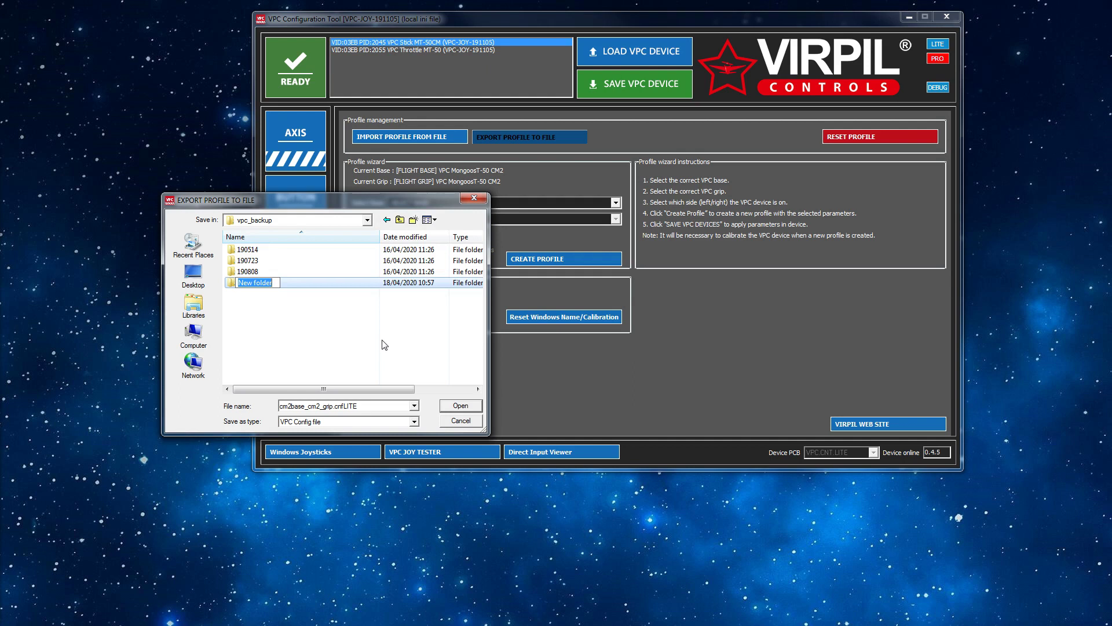
{"action": "type", "text": "191105"}
{"action": "key", "text": "Return"}
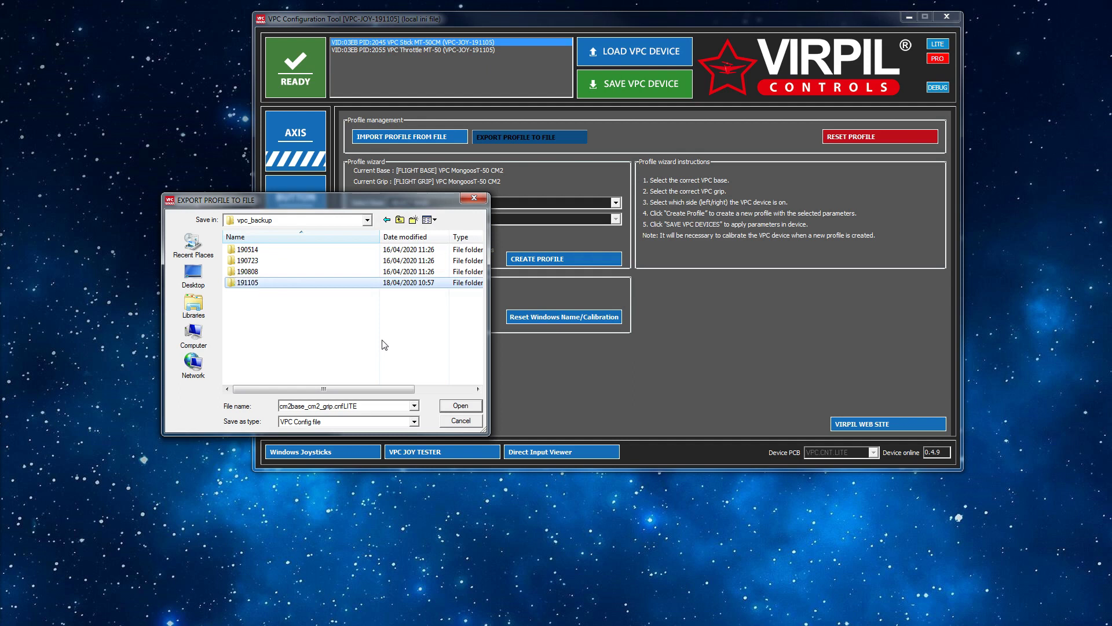
{"action": "double_click", "coordinate": [267, 288]}
- Save the stick profile as cm2base_cm2_grip.cnf.LITE in the 191105 folder
{"action": "left_click", "coordinate": [336, 407]}
{"action": "left_click", "coordinate": [336, 408]}
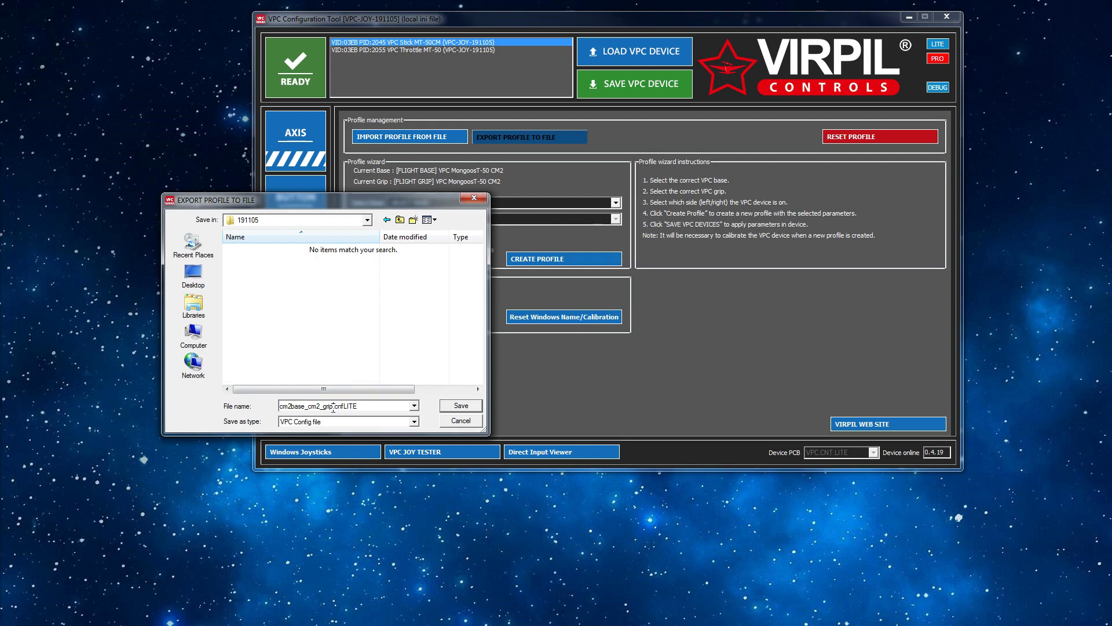
{"action": "left_click_drag", "start_coordinate": [333, 407], "coordinate": [276, 408]}
{"action": "left_click", "coordinate": [300, 407]}
{"action": "left_click", "coordinate": [474, 404]}
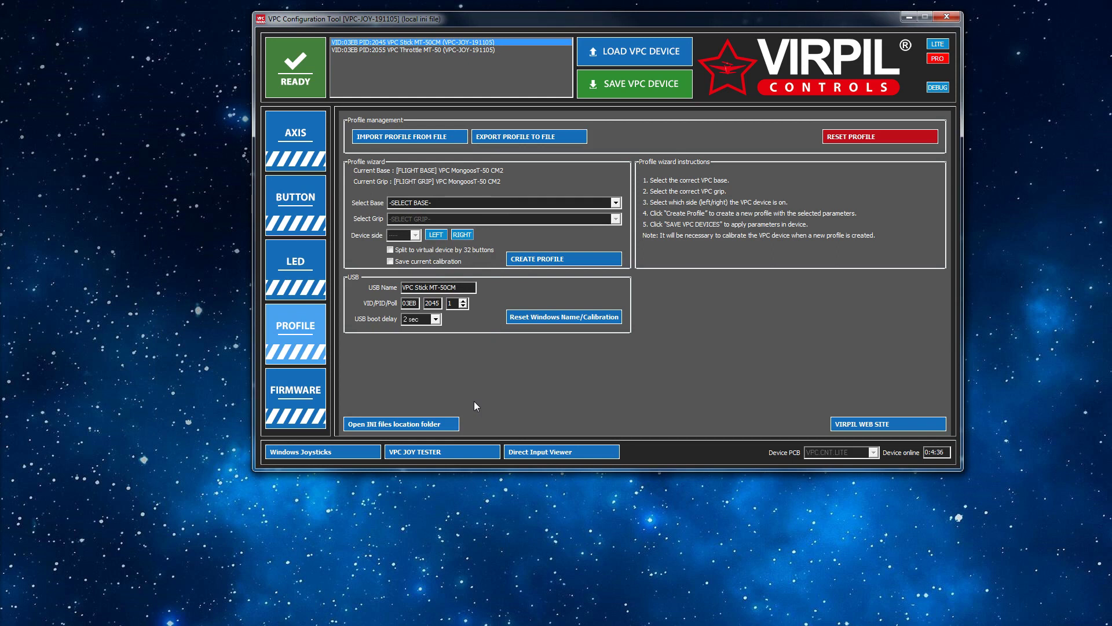
- Load the MT-50 throttle's configuration and export its profile as v1_throttle into 191105
{"action": "left_click", "coordinate": [426, 51]}
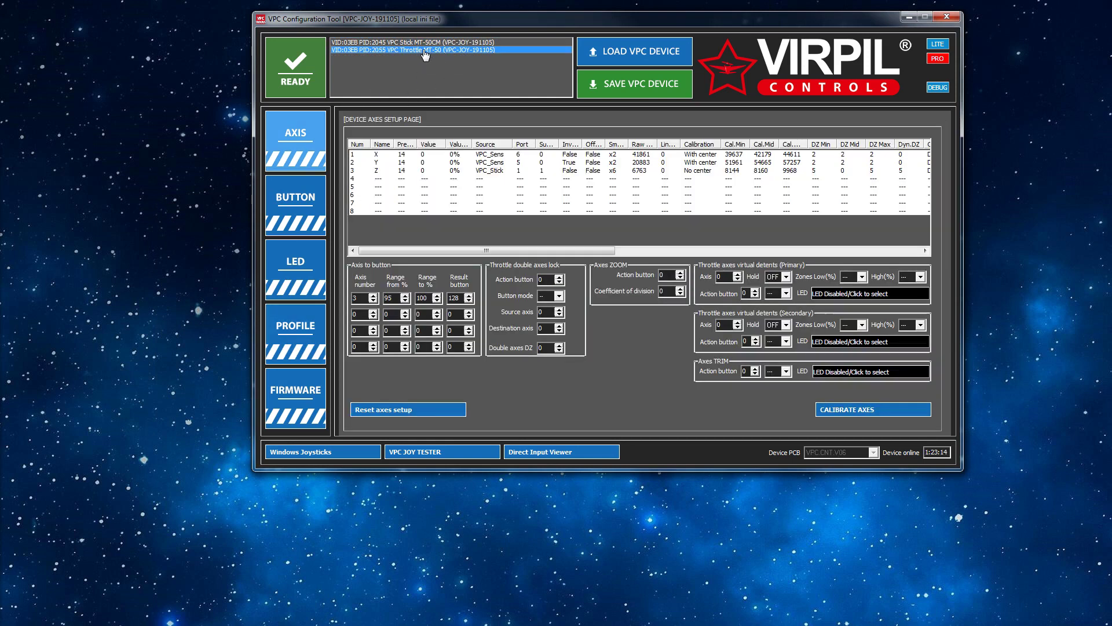
{"action": "left_click", "coordinate": [647, 57]}
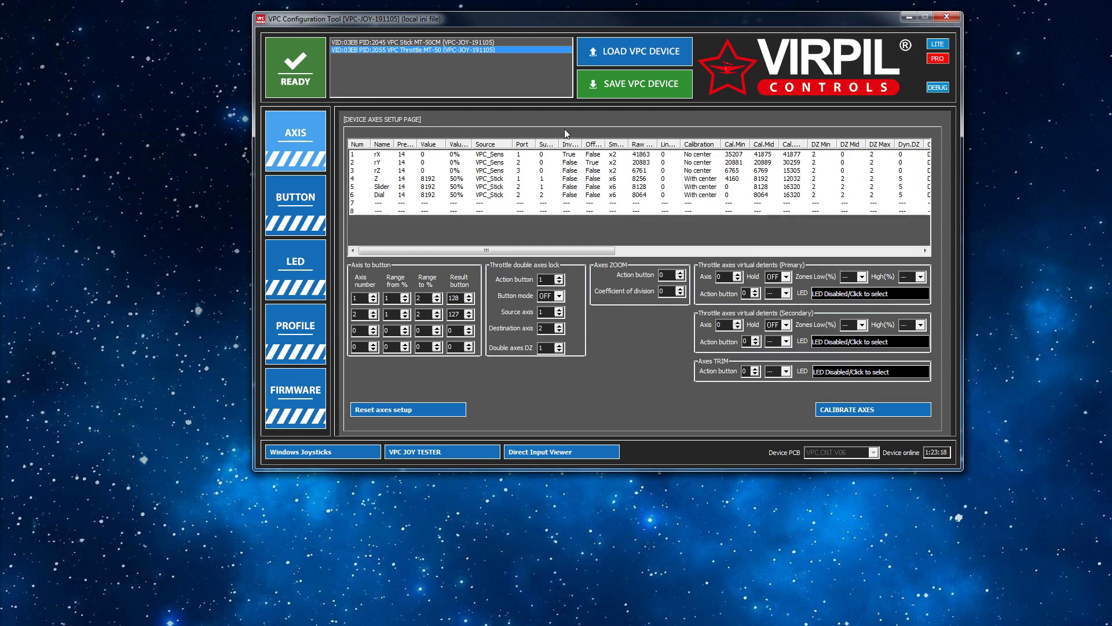
{"action": "left_click", "coordinate": [306, 329]}
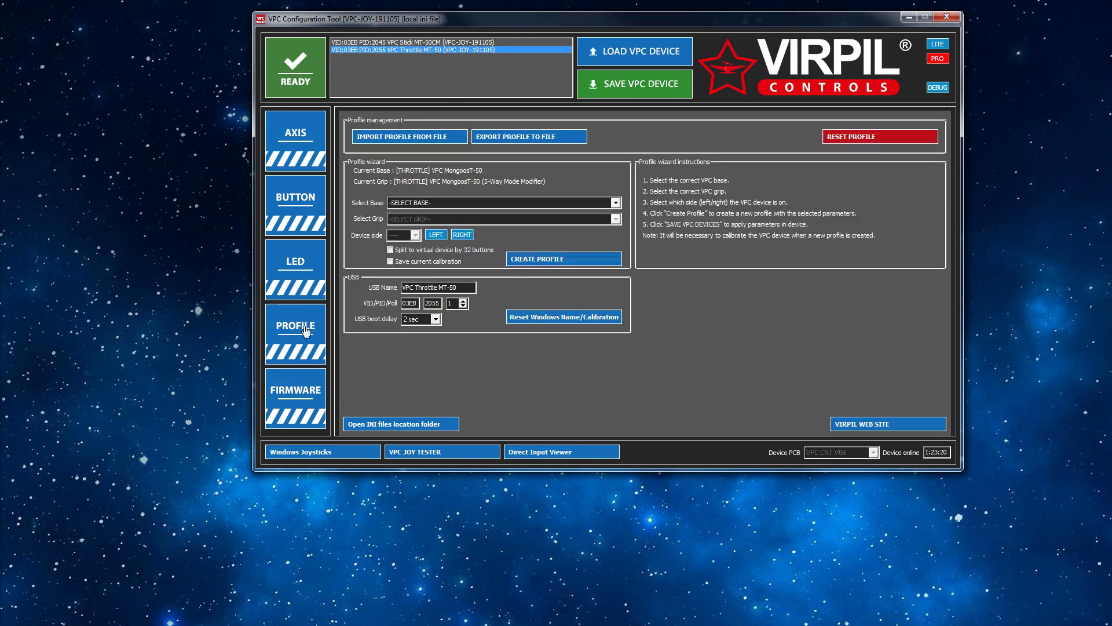
{"action": "left_click", "coordinate": [517, 137]}
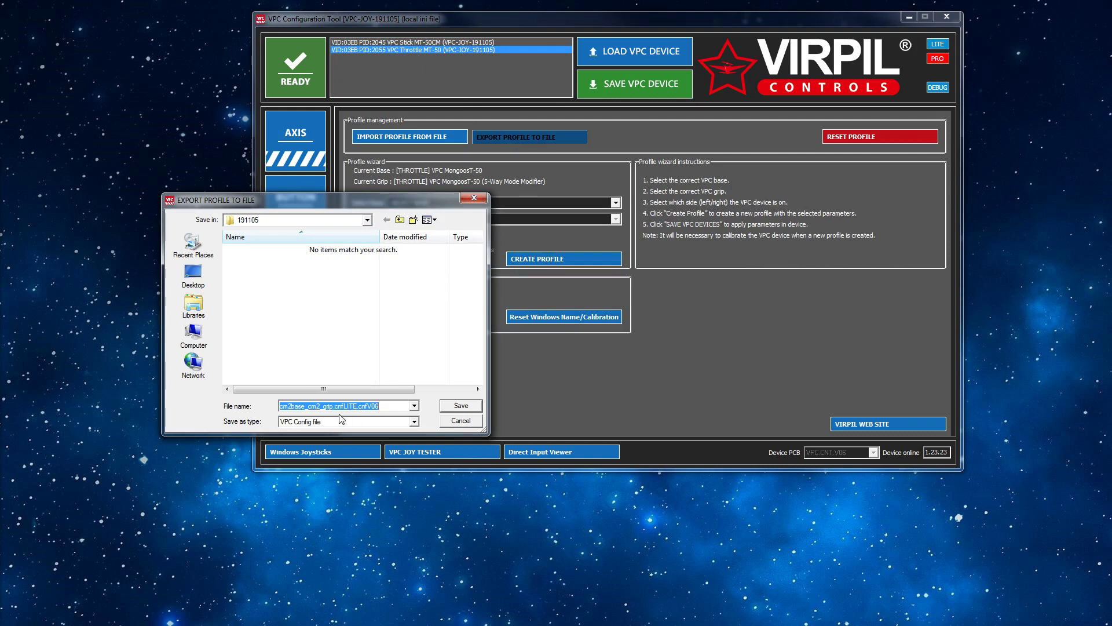
{"action": "left_click", "coordinate": [344, 406]}
{"action": "left_click_drag", "start_coordinate": [357, 406], "coordinate": [195, 409]}
{"action": "key", "text": "BackSpace"}
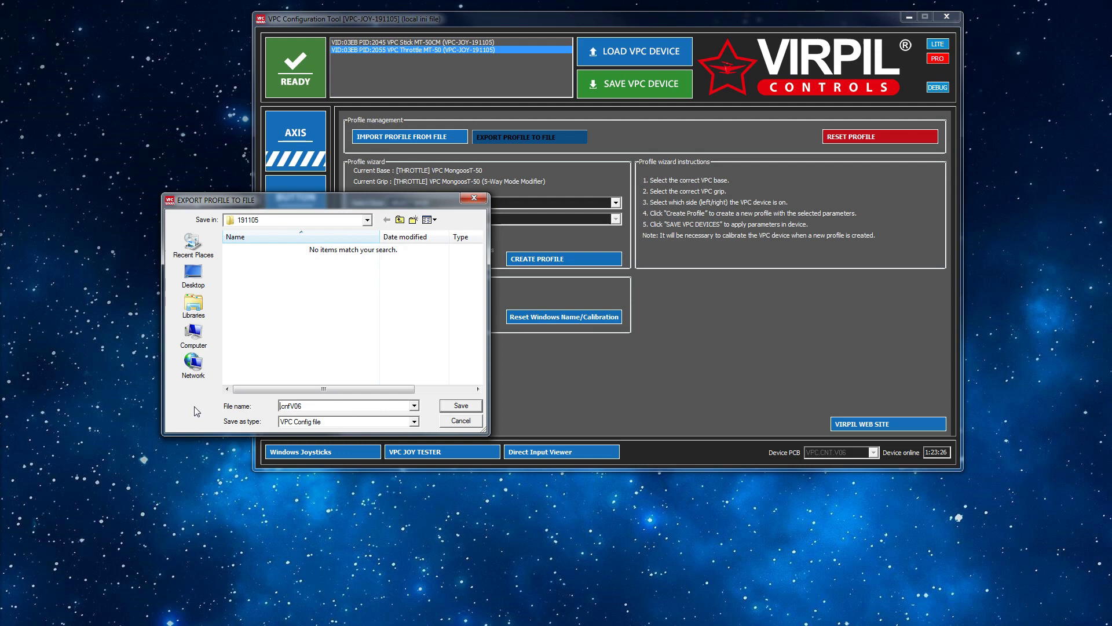
{"action": "type", "text": "v1_throttle."}
{"action": "left_click", "coordinate": [453, 406]}
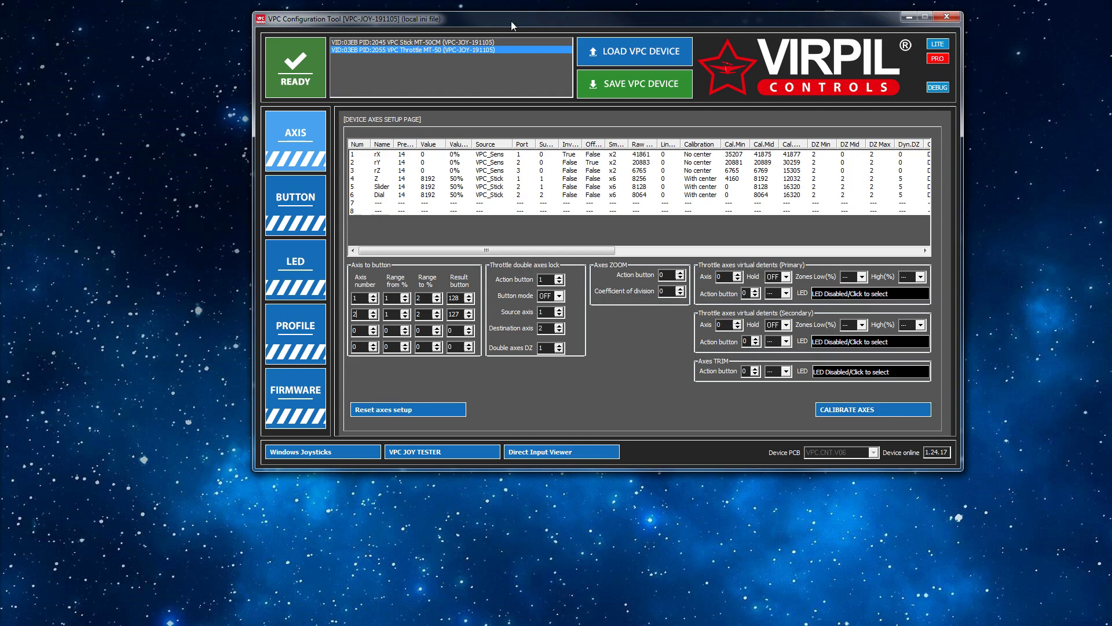
- Select the VPC Stick row and reload the MT-50CM stick's configuration from the device
{"action": "left_click", "coordinate": [479, 42]}
{"action": "left_click", "coordinate": [475, 51]}
{"action": "left_click", "coordinate": [478, 43]}
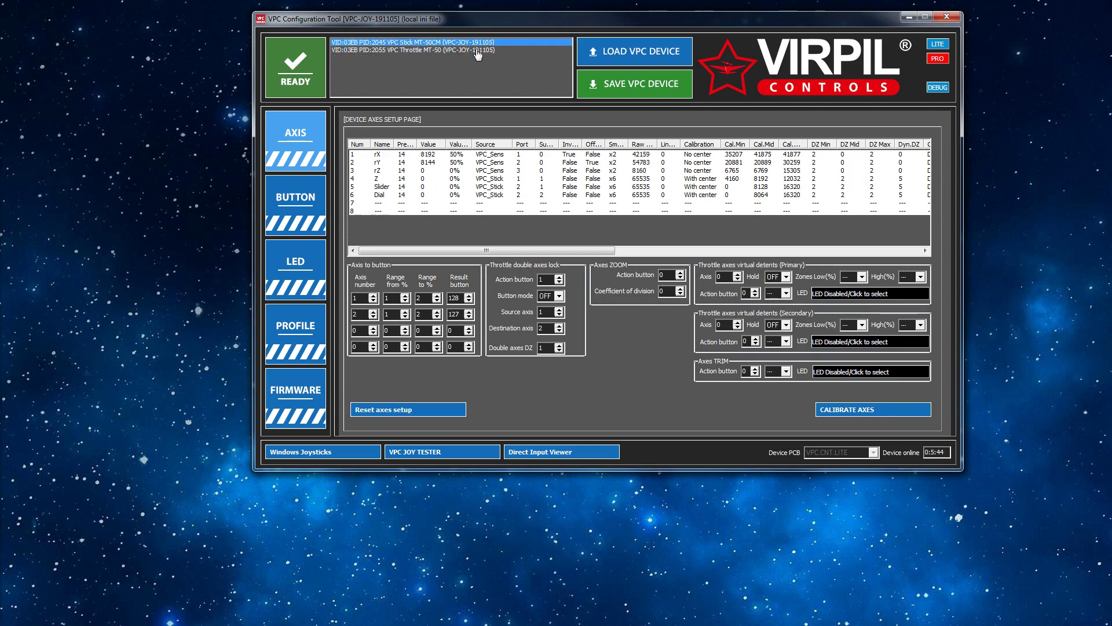
{"action": "left_click", "coordinate": [479, 50]}
{"action": "left_click", "coordinate": [480, 45]}
{"action": "left_click", "coordinate": [478, 51]}
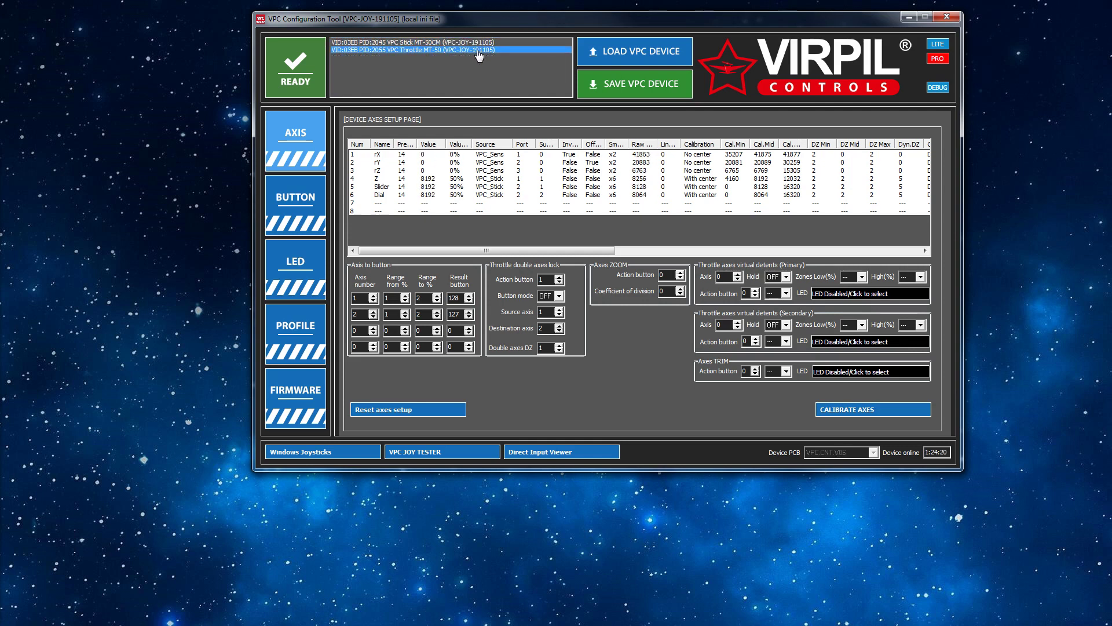
{"action": "left_click", "coordinate": [479, 44]}
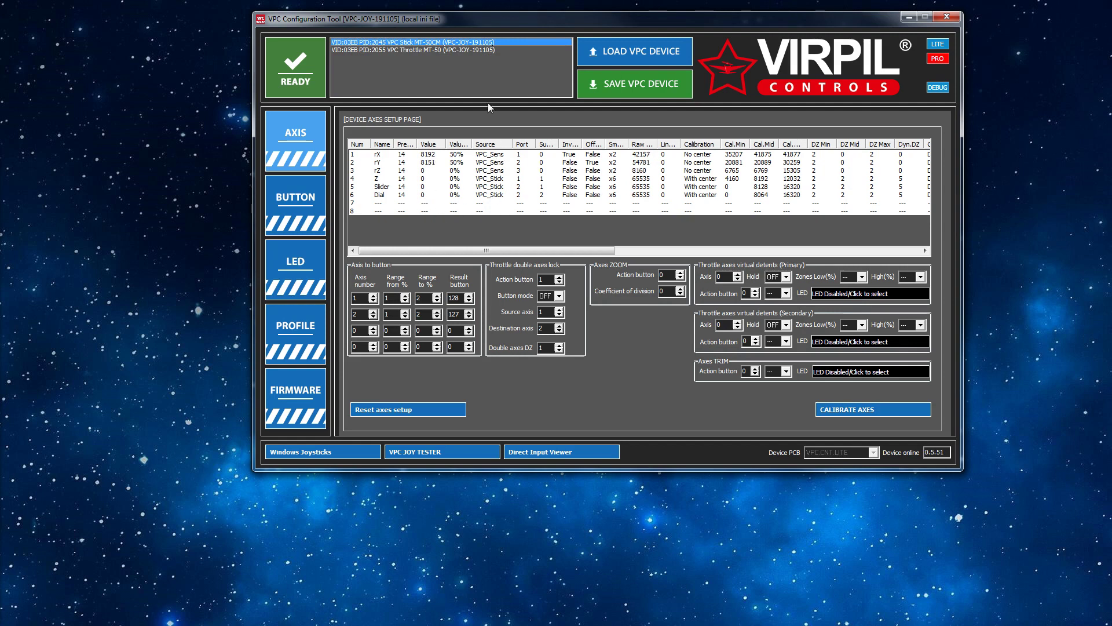
{"action": "left_click", "coordinate": [630, 56]}
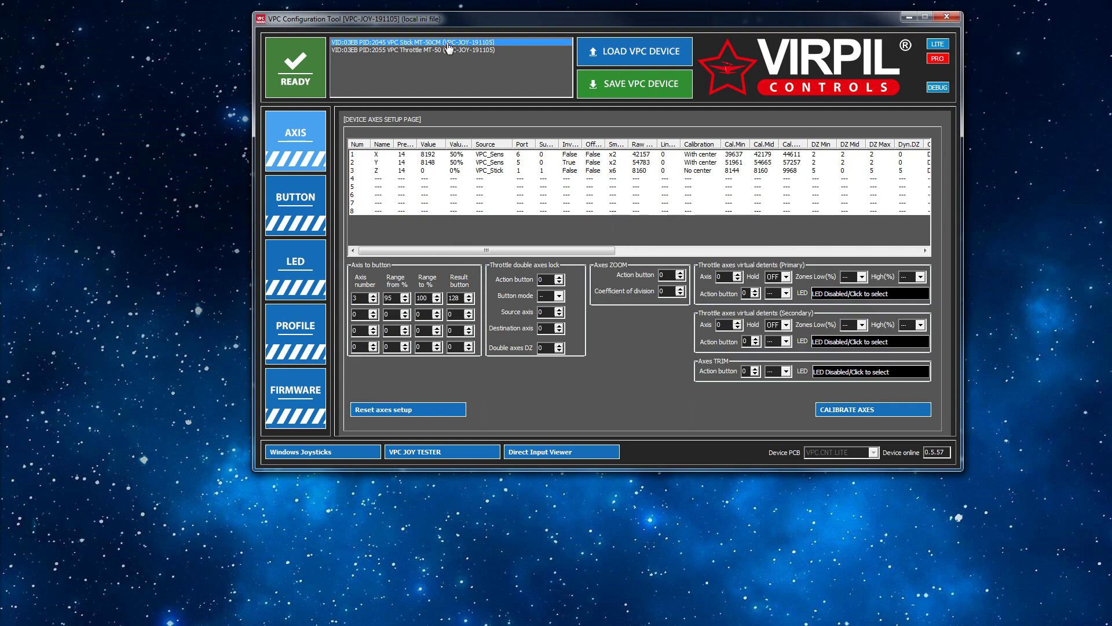
- Import cm2base_cm2_grip.cnfLITE from 191105 into the stick and save it to the device
{"action": "left_click", "coordinate": [294, 342]}
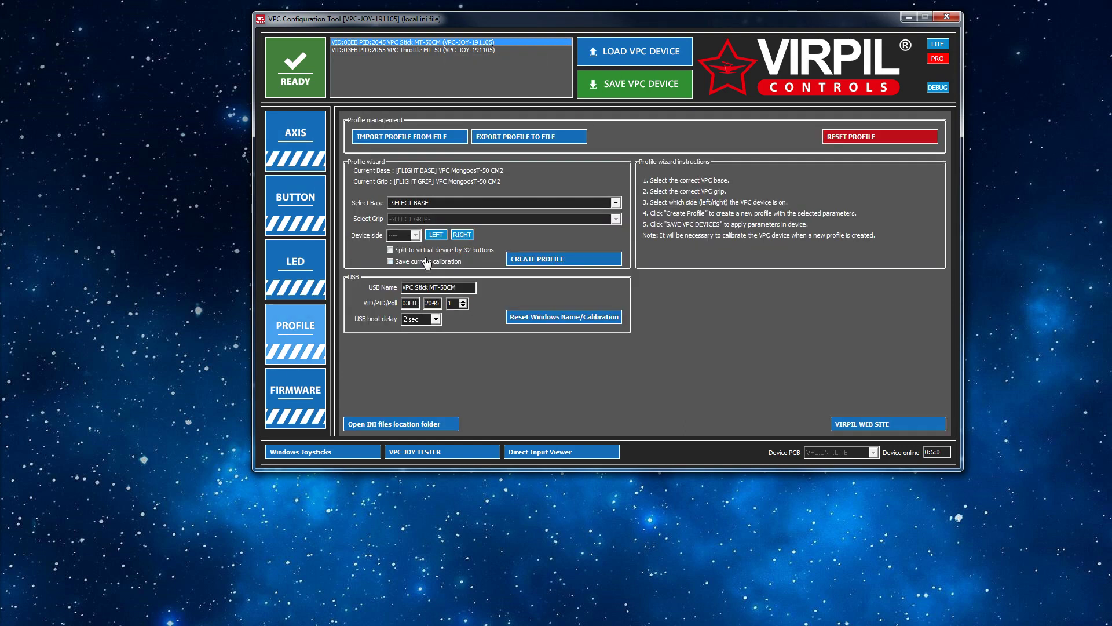
{"action": "left_click", "coordinate": [421, 137]}
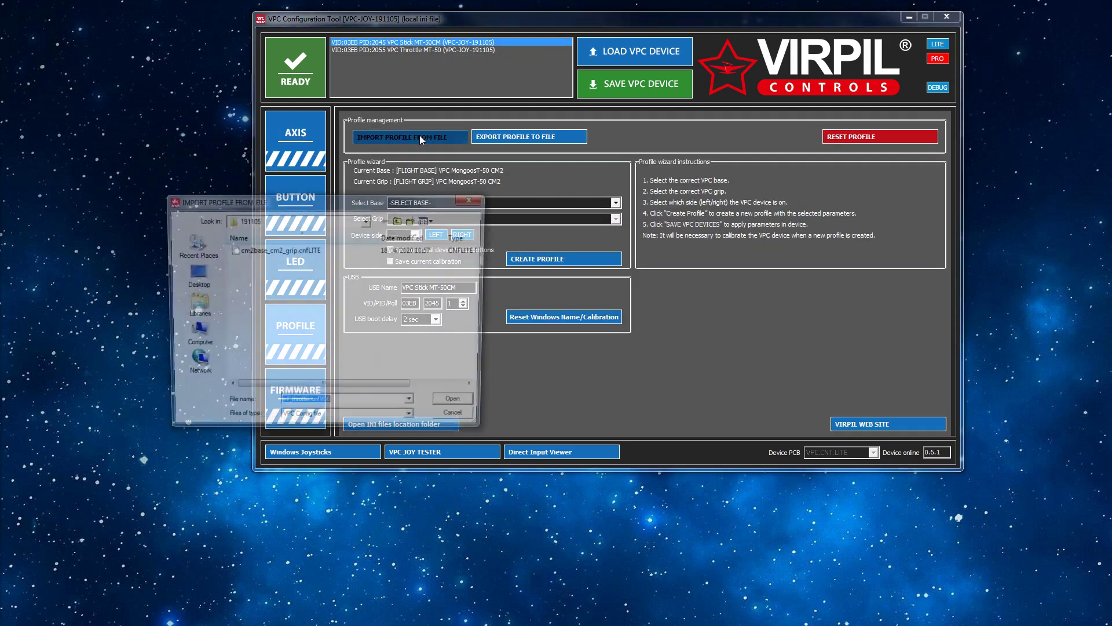
{"action": "left_click", "coordinate": [306, 255]}
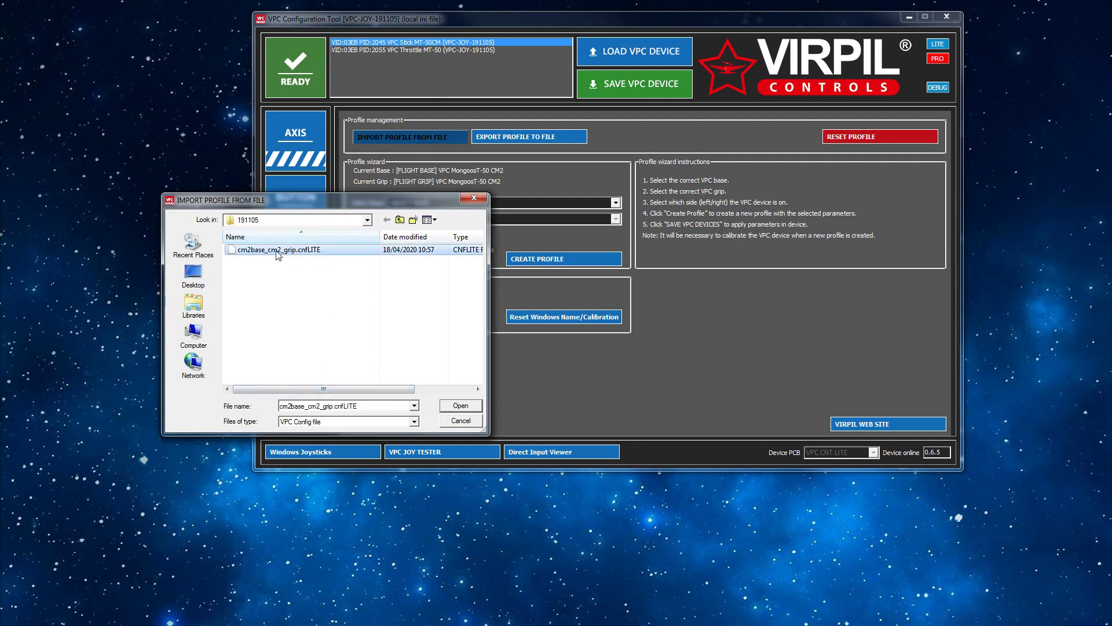
{"action": "left_click", "coordinate": [461, 405]}
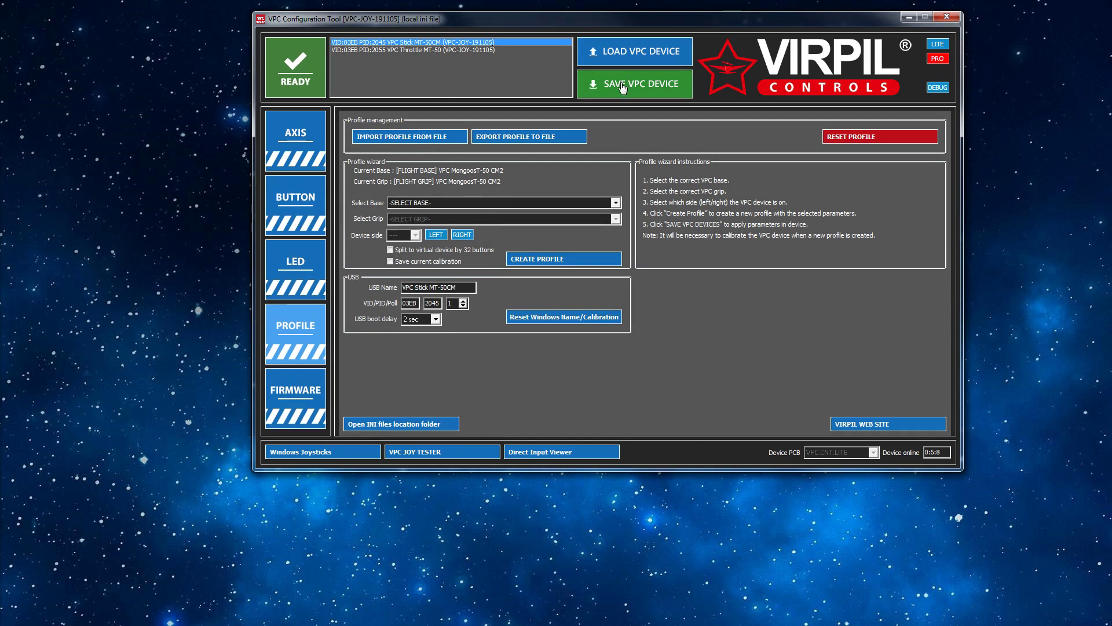
{"action": "left_click", "coordinate": [623, 88]}
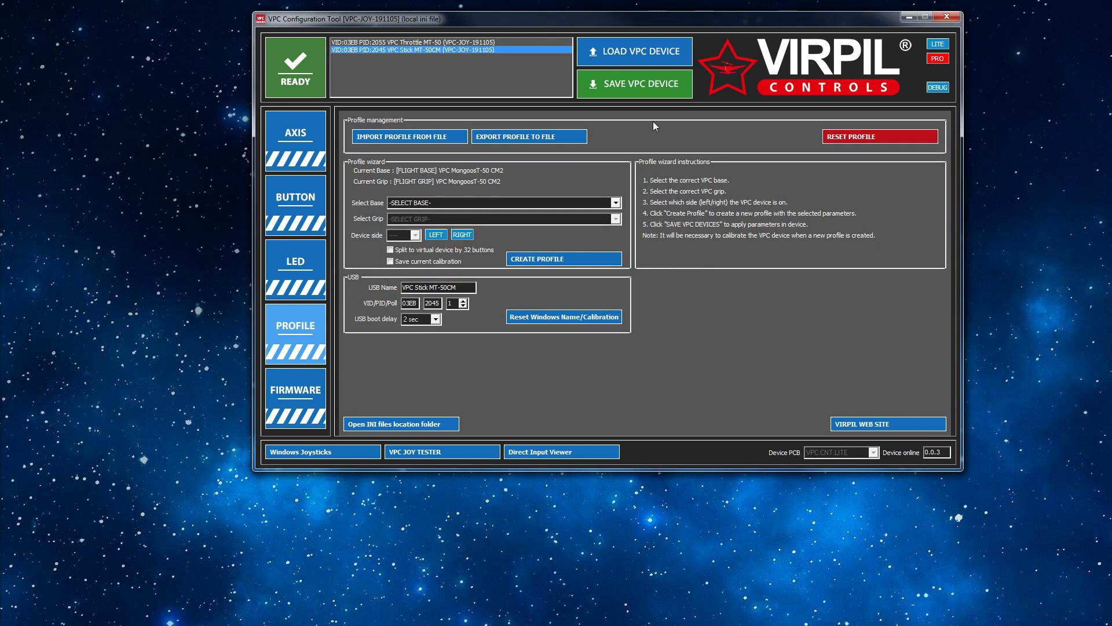
- Import v1_throttle.cnfV06 from 191105 into the MT-50 throttle and save it to the device
{"action": "left_click", "coordinate": [466, 44]}
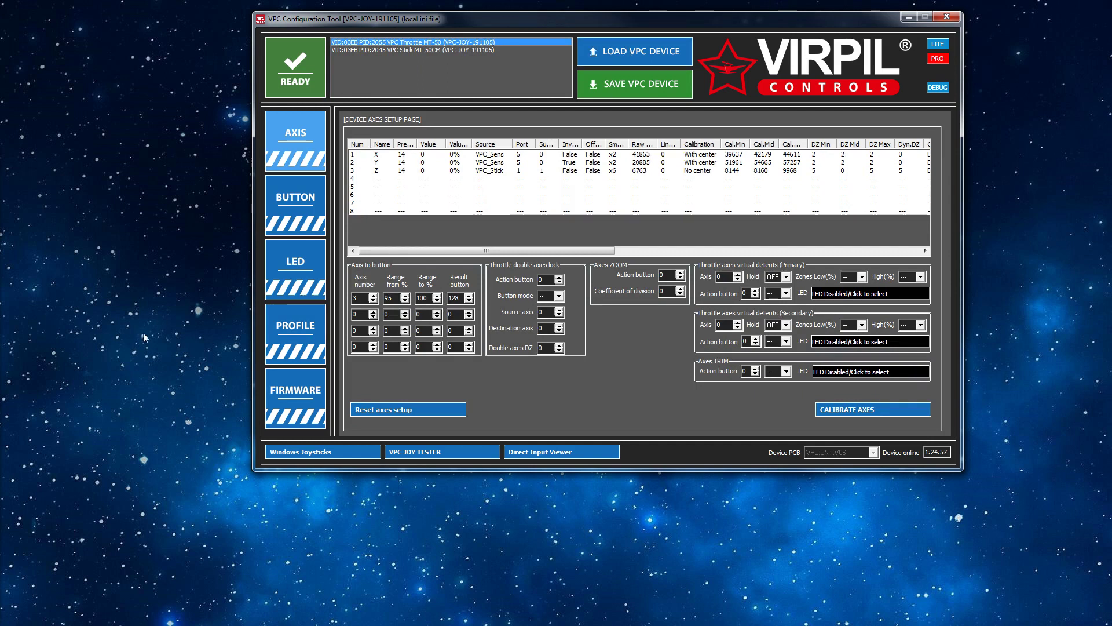
{"action": "left_click", "coordinate": [294, 330]}
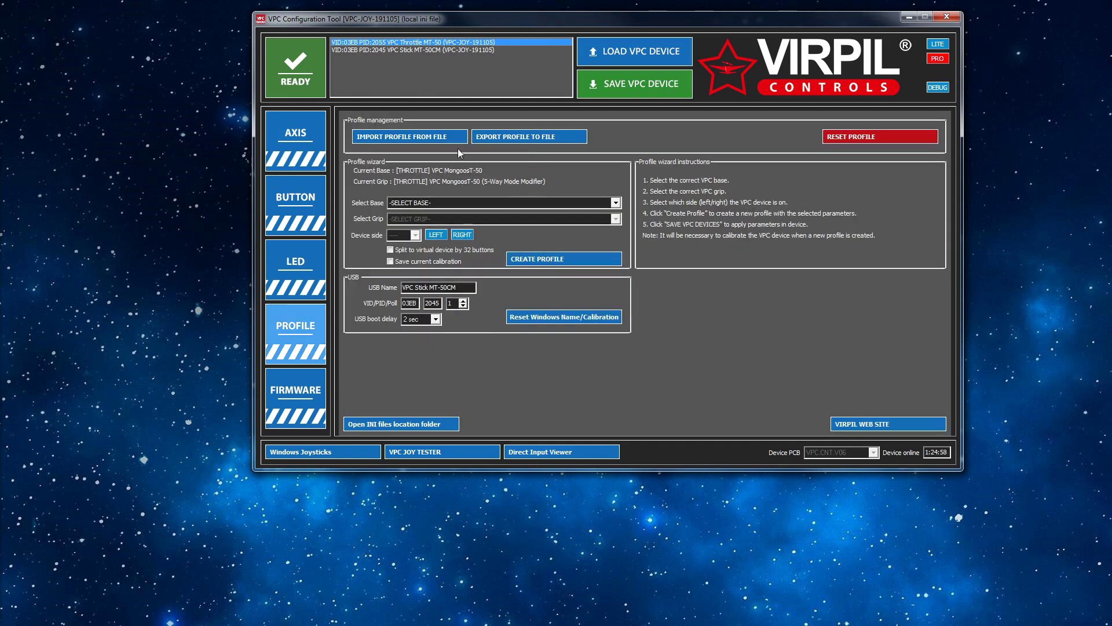
{"action": "left_click", "coordinate": [429, 138]}
{"action": "left_click", "coordinate": [263, 250]}
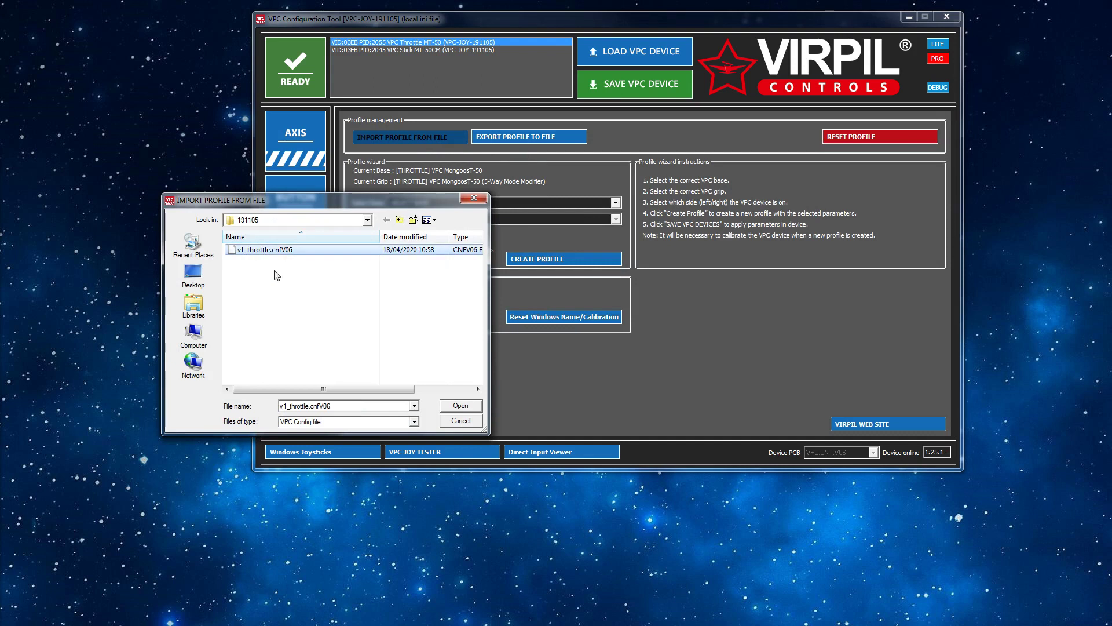
{"action": "left_click", "coordinate": [458, 406]}
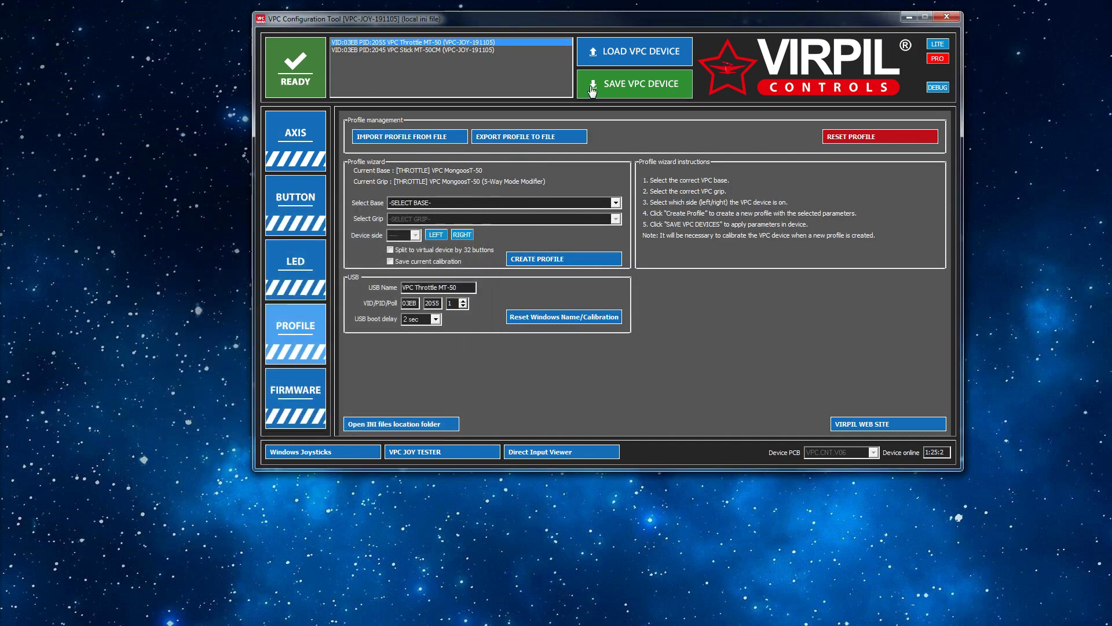
{"action": "left_click", "coordinate": [605, 88]}
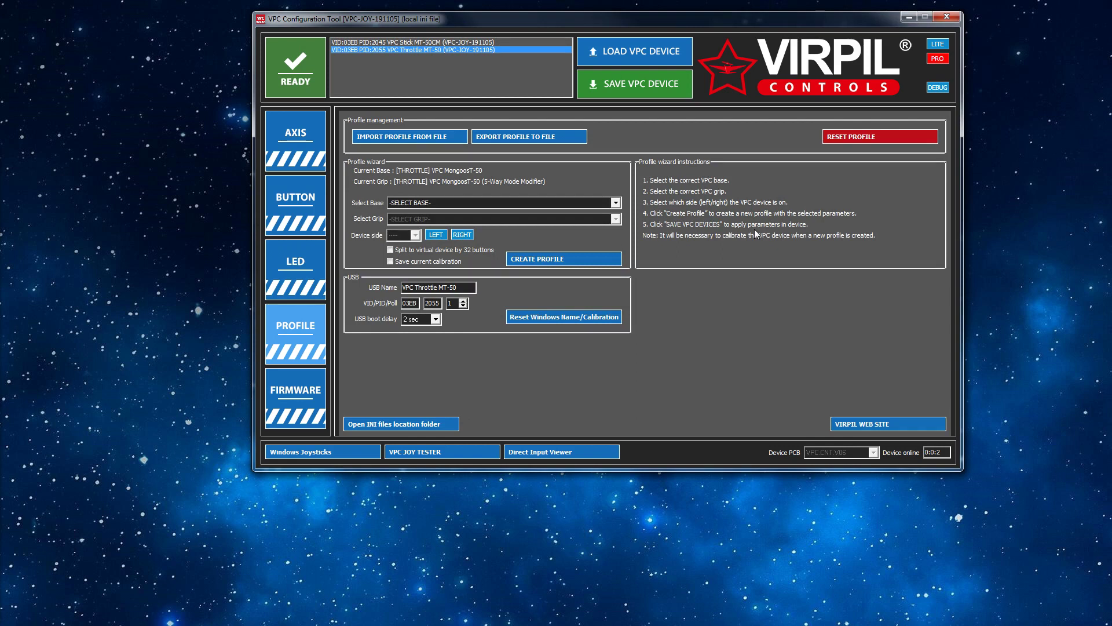
{"action": "left_click", "coordinate": [320, 151]}
{"action": "double_click", "coordinate": [439, 155]}
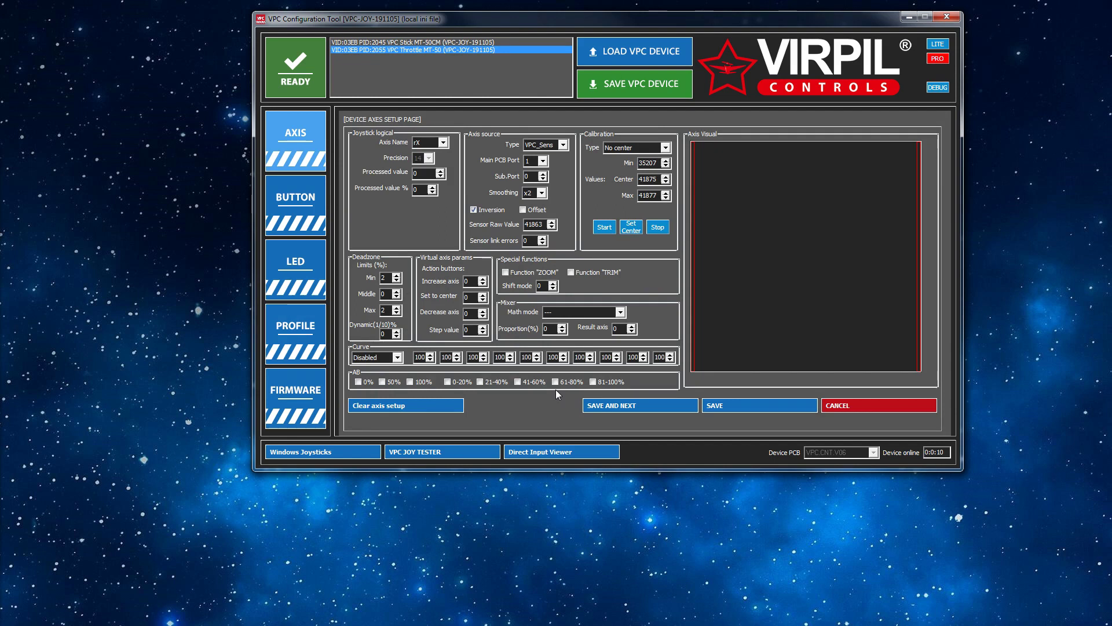
{"action": "left_click", "coordinate": [840, 409]}
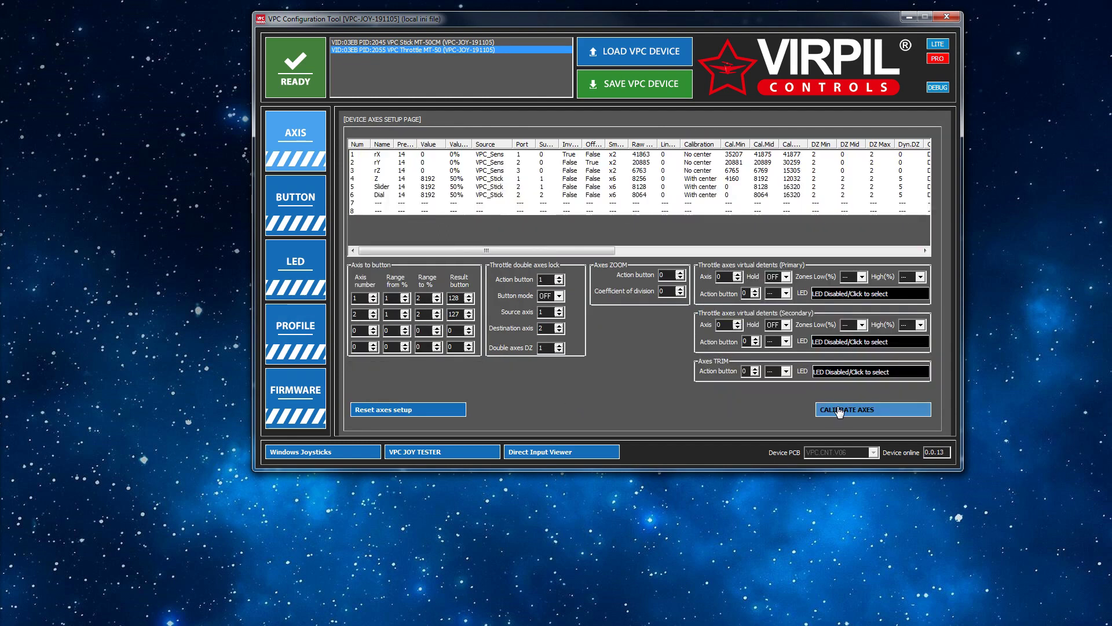